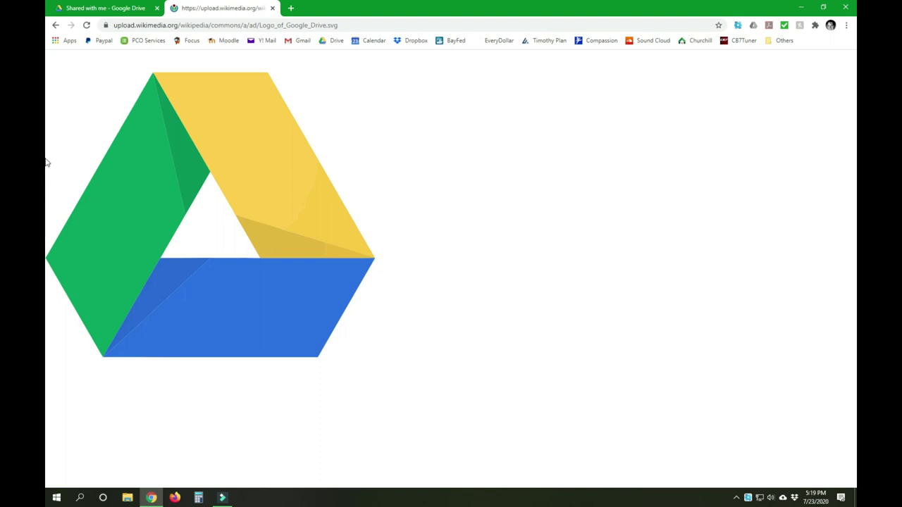
Switch to the Google Drive browser tab and view My Drive followed by the Shared with me list
click(47, 5)
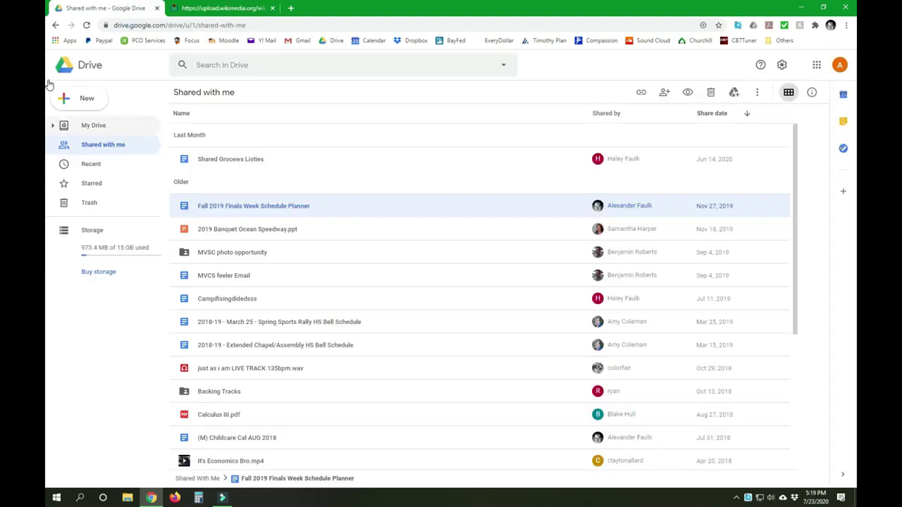
click(93, 125)
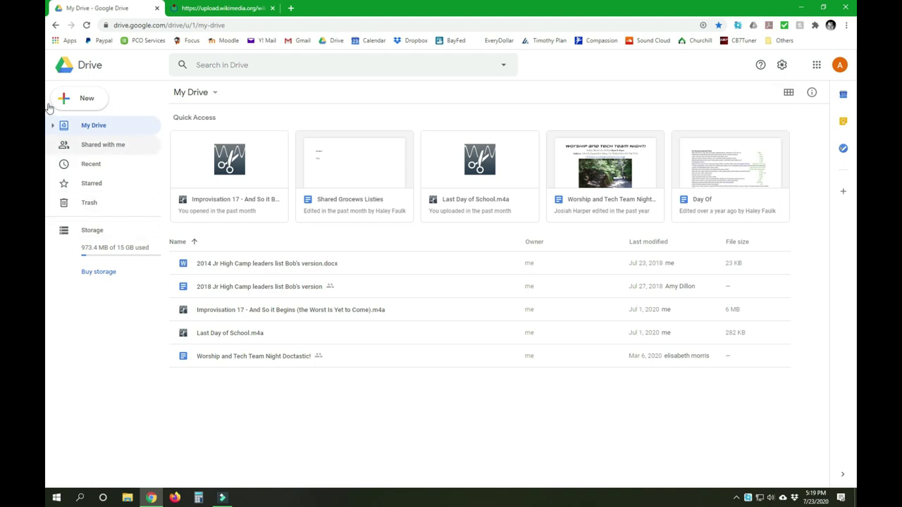
click(100, 146)
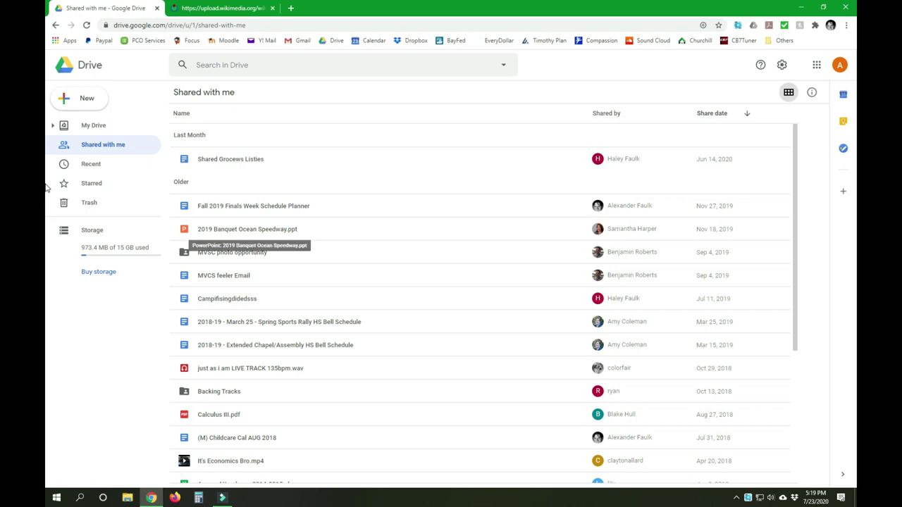
Review the actions available for the shared file 2019 Banquet Ocean Speedway.ppt
right_click(256, 233)
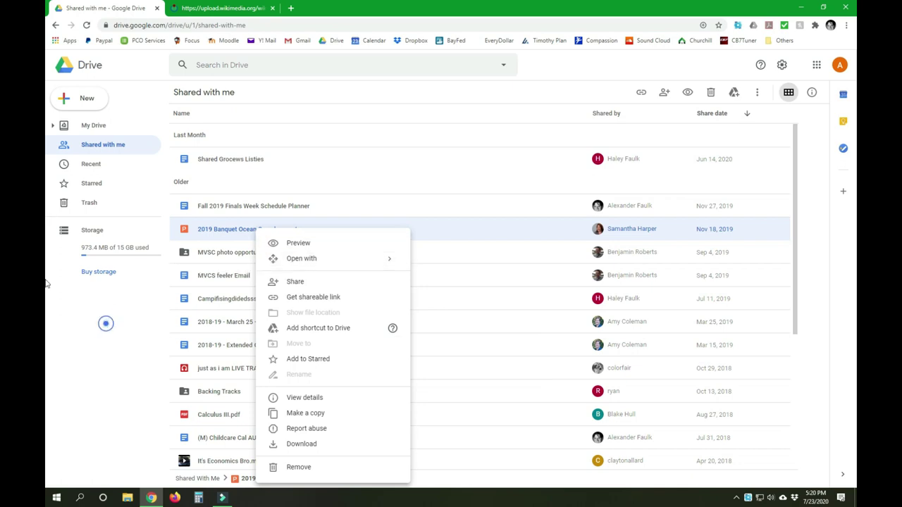
click(48, 285)
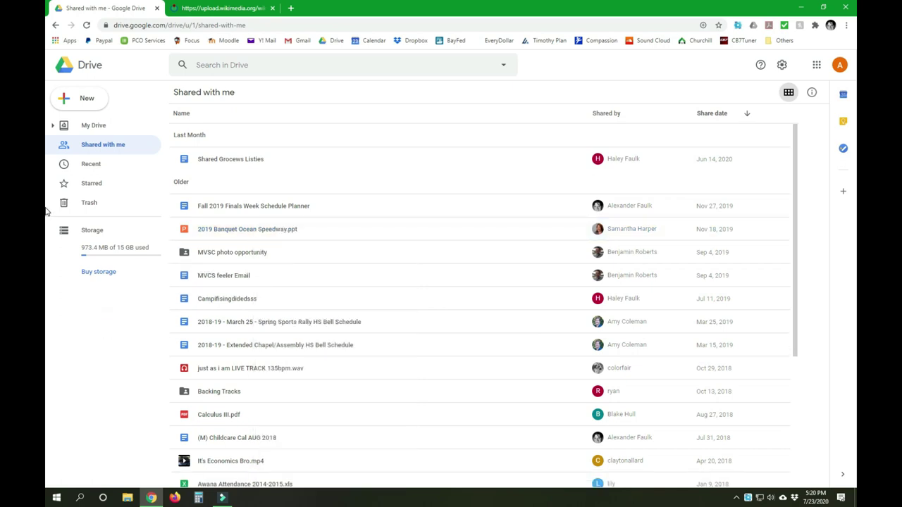
key(shift+F10)
key(Down)
key(Down)
key(Down)
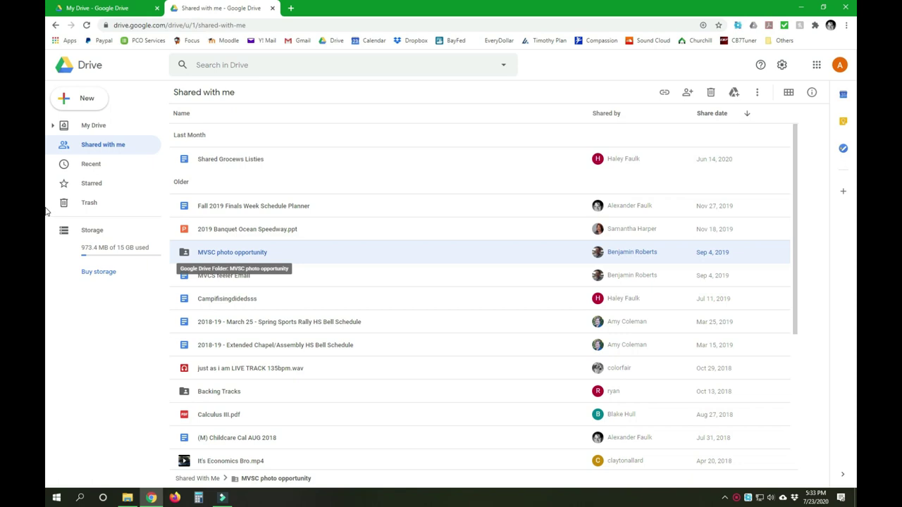
Add a shortcut to the shared MVSC photo opportunity folder in My Drive
key(shift+F10)
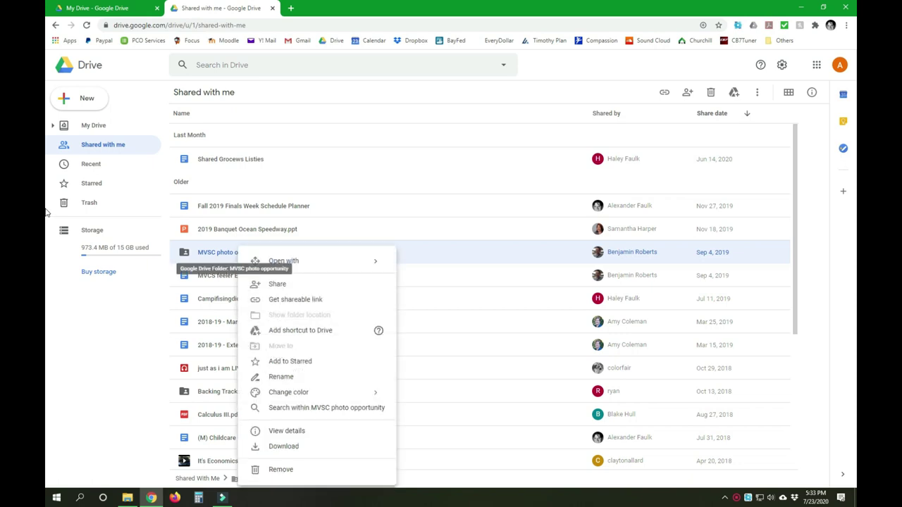
key(Down)
key(Down)
key(Down)
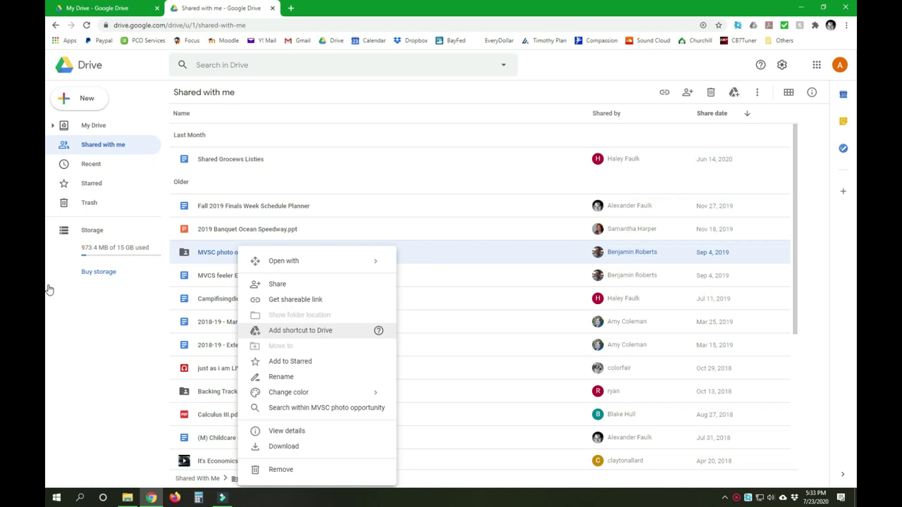
key(Return)
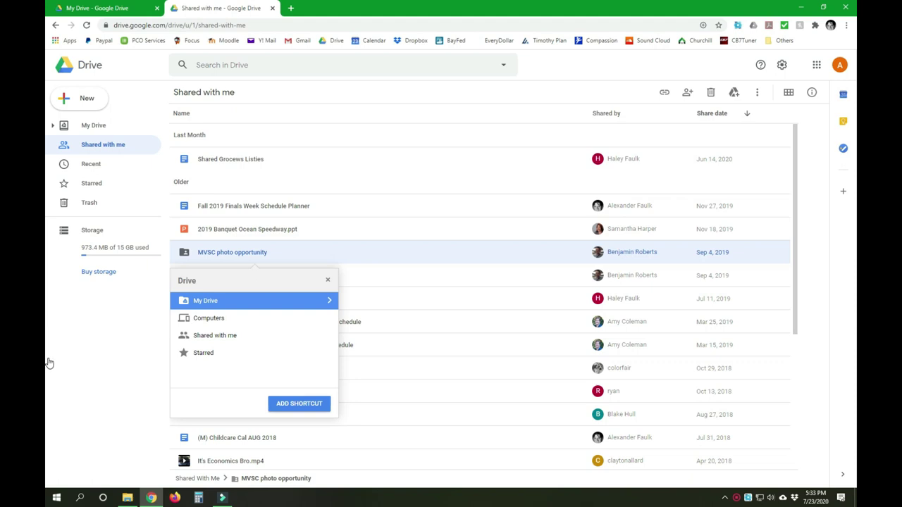
key(Return)
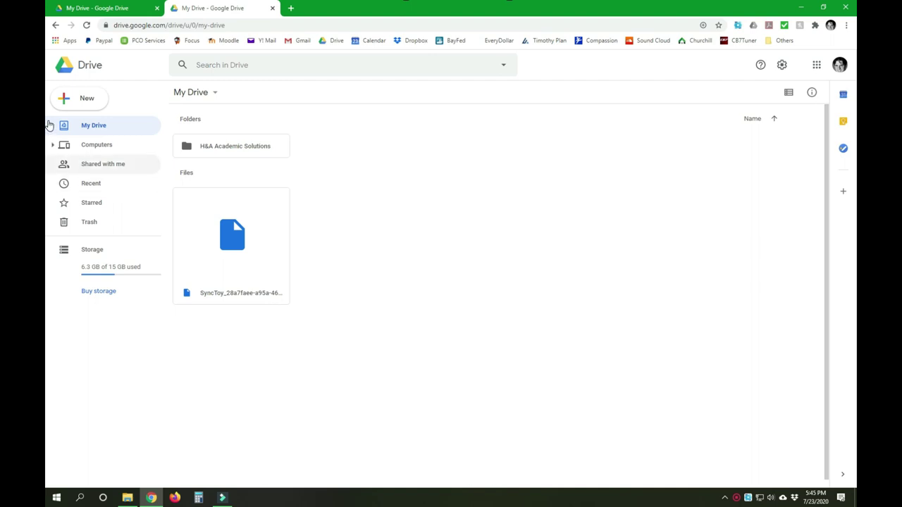
Find the MVC Robotics at VEX CalPoly 2020-1-18 folder in Shared with me and add a shortcut to it in My Drive
click(105, 164)
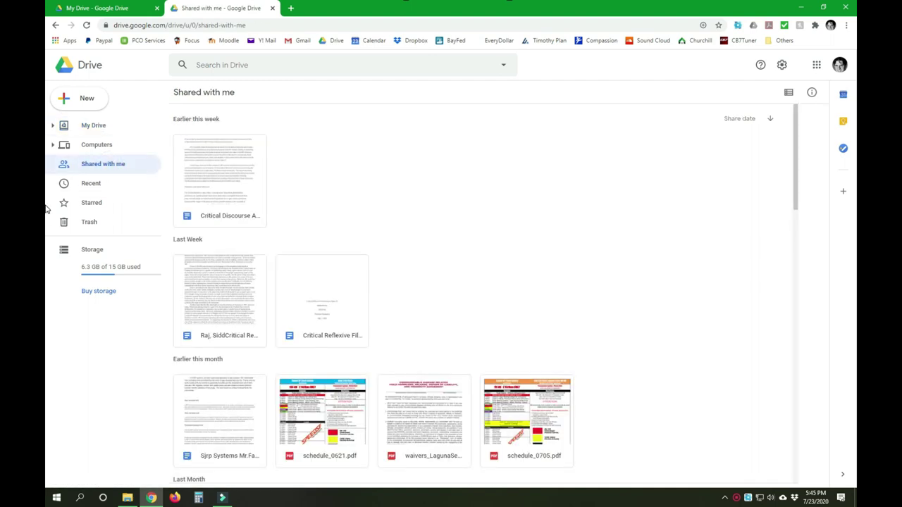
scroll(45, 209, down, 8)
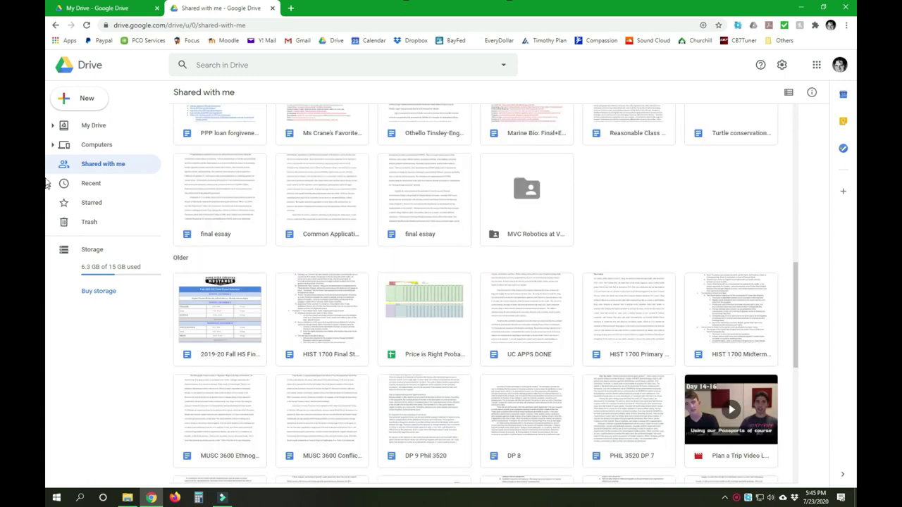
key(Down)
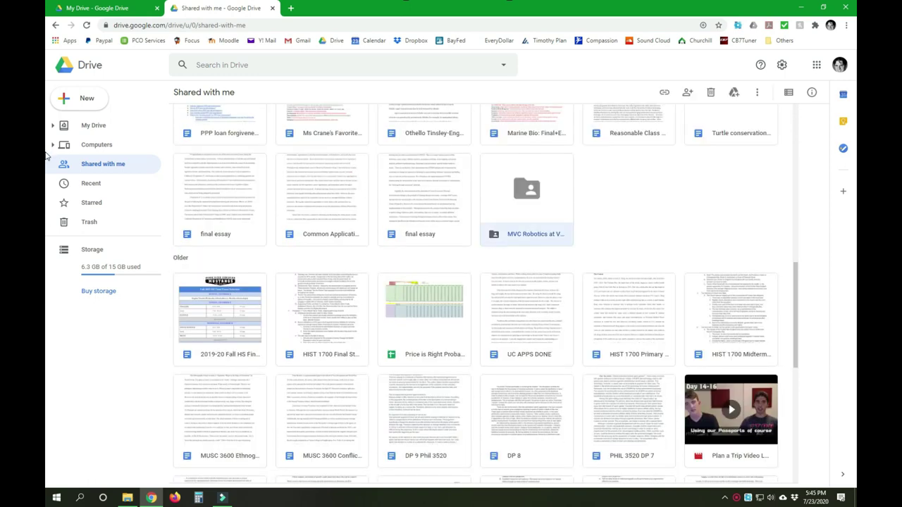
key(shift+F10)
key(Down)
key(Down)
key(Down)
key(Down)
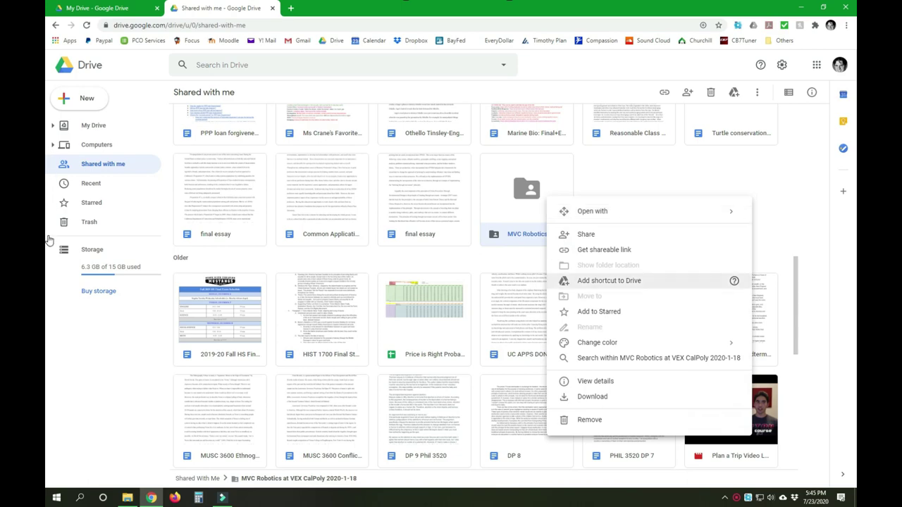
key(Return)
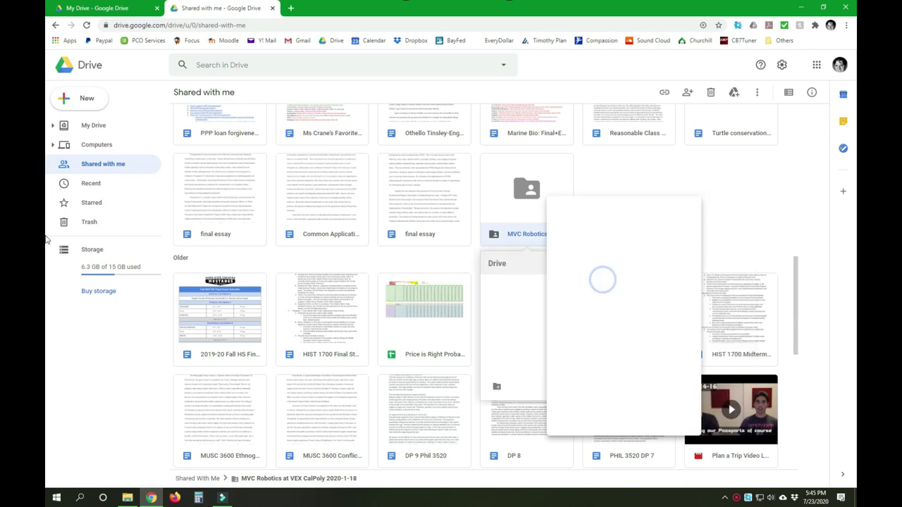
key(Return)
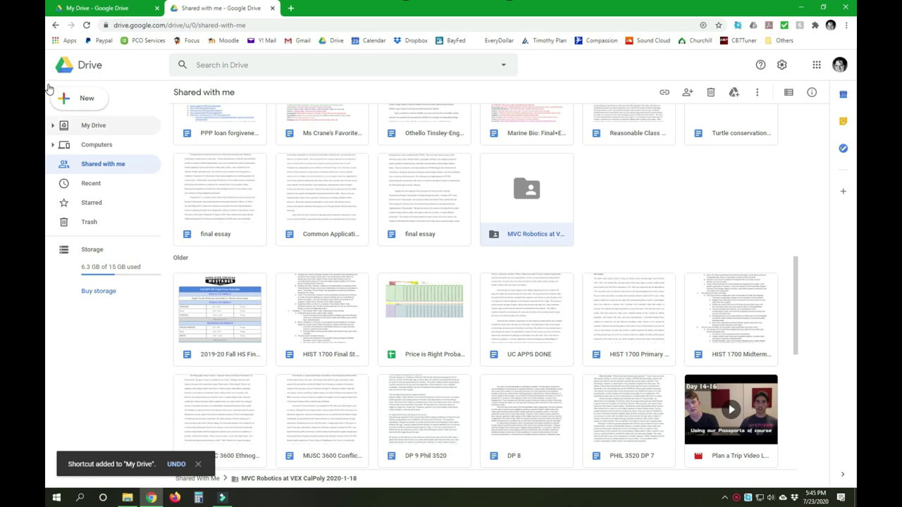
View My Drive and inspect the MVC Robotics at VEX CalPoly 2020-1-18 link in the computer's synced Google Drive folder
key(Return)
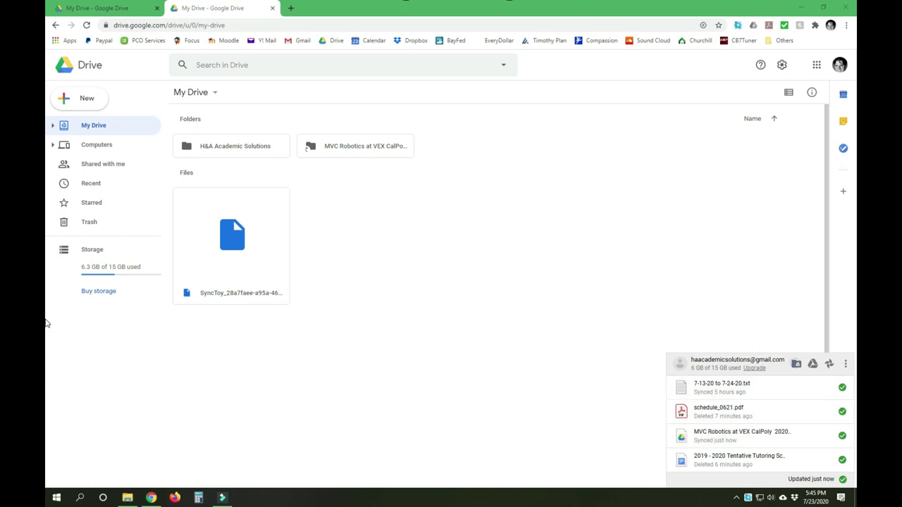
click(796, 363)
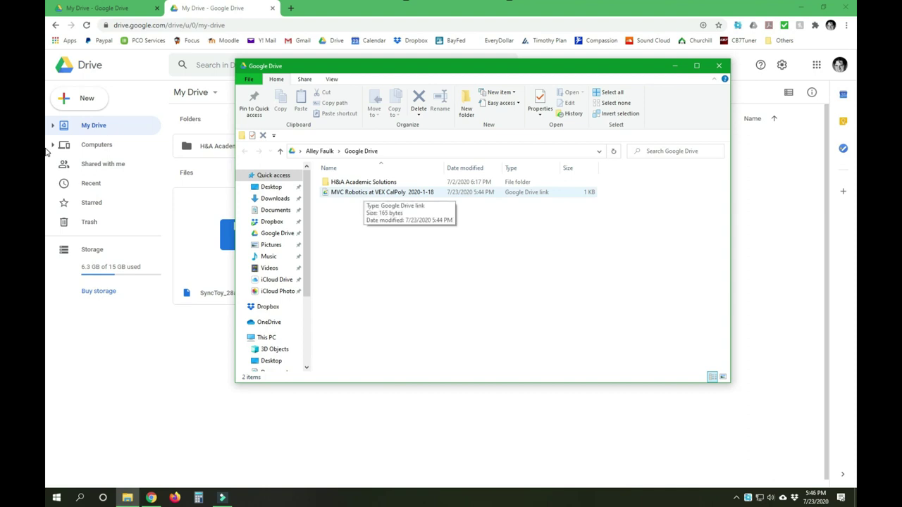
click(363, 192)
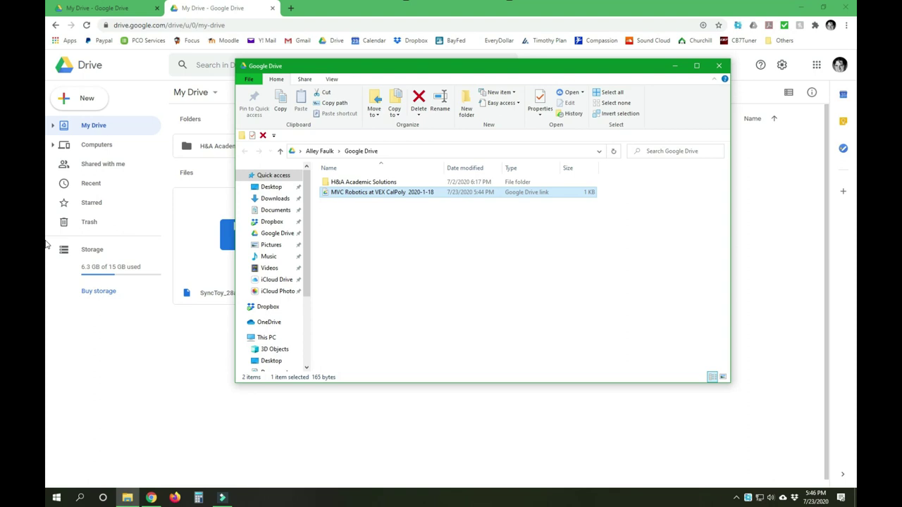
key(Return)
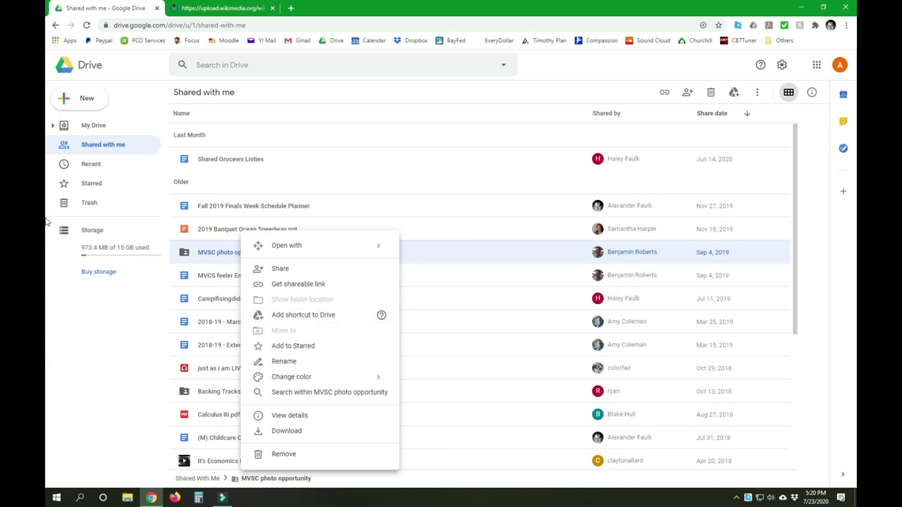
Add the shared file 2019 Banquet Ocean Speedway.ppt itself, not a shortcut, to My Drive and view My Drive
click(222, 229)
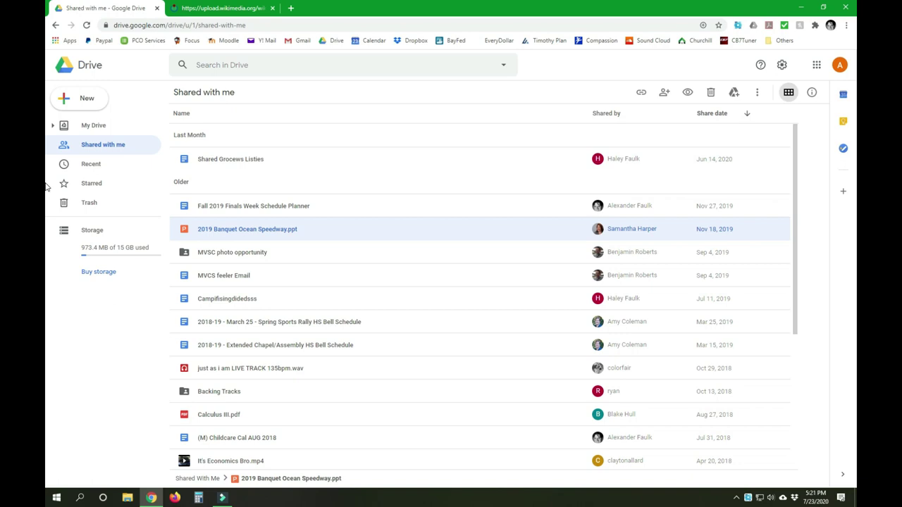
key(shift+z)
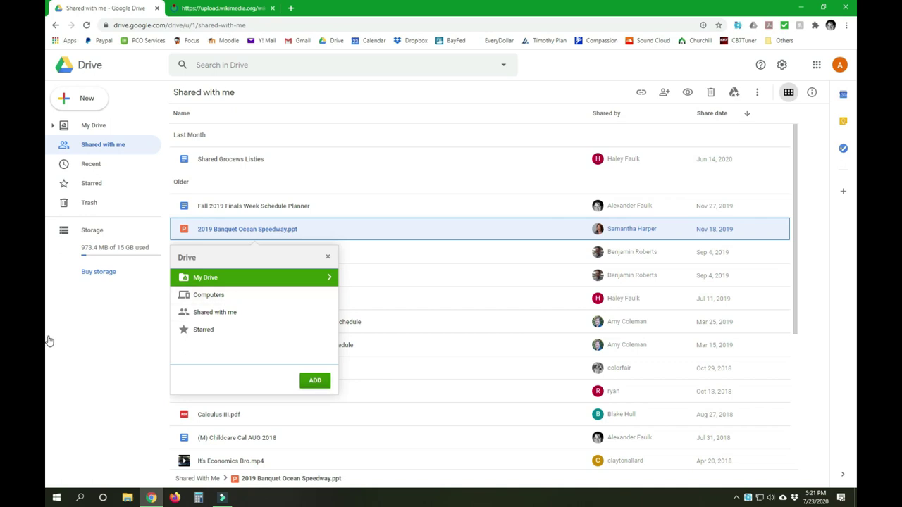
key(Return)
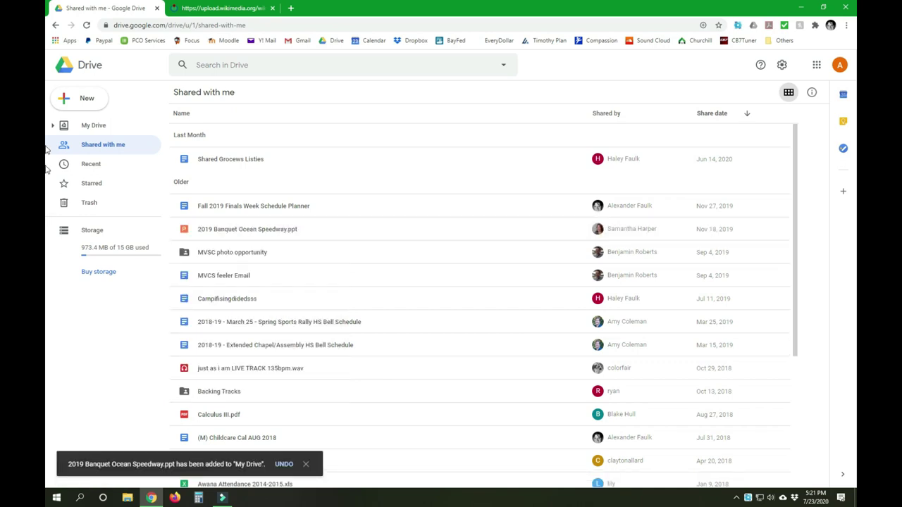
key(Up)
key(Return)
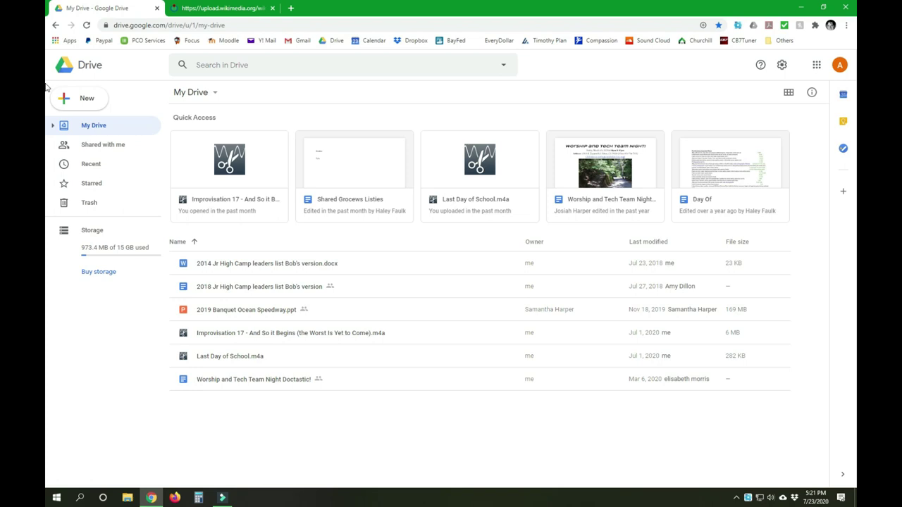
From Shared with me, browse Computers and My Drive as add destinations for 2019 Banquet Ocean Speedway.ppt, and close the chooser without adding it
click(85, 144)
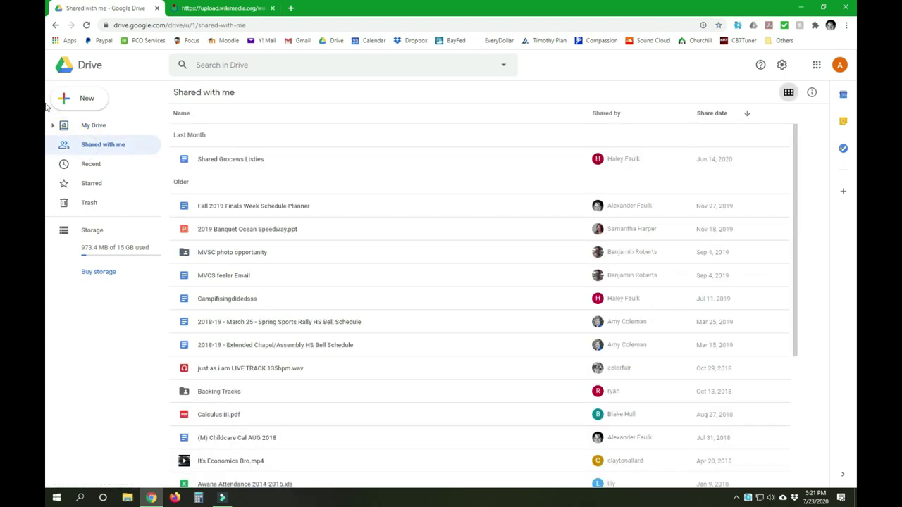
click(226, 229)
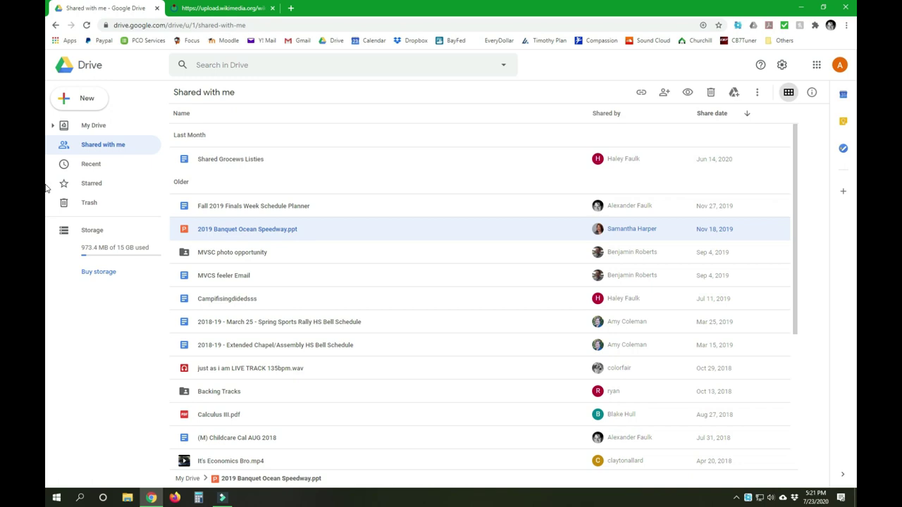
key(shift+z)
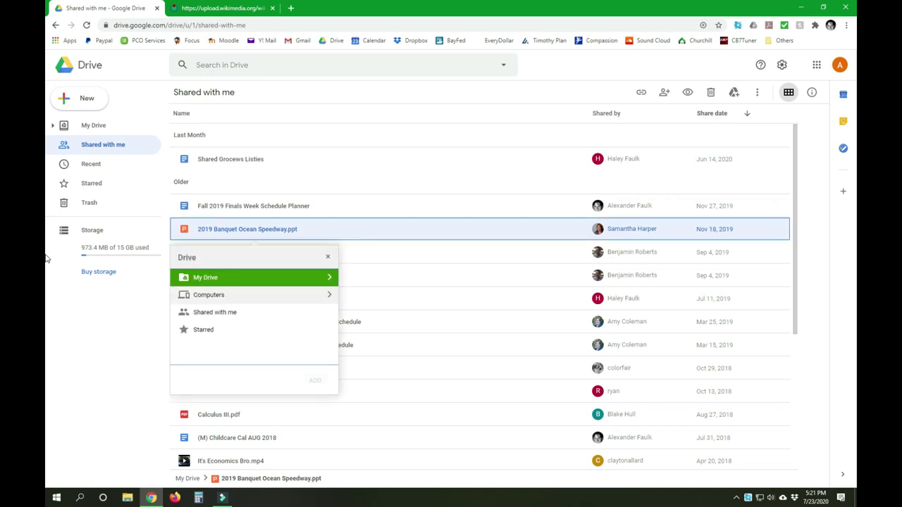
key(Tab)
key(Return)
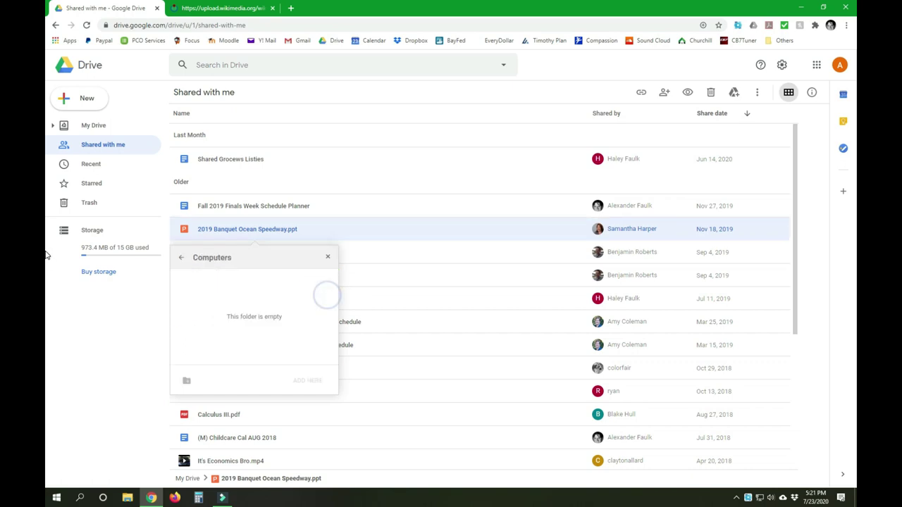
key(Tab)
key(Return)
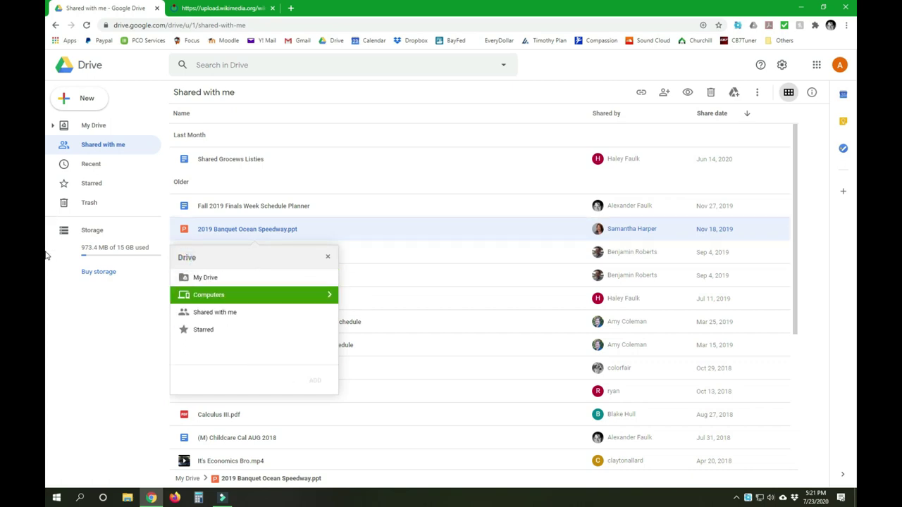
key(Tab)
key(Return)
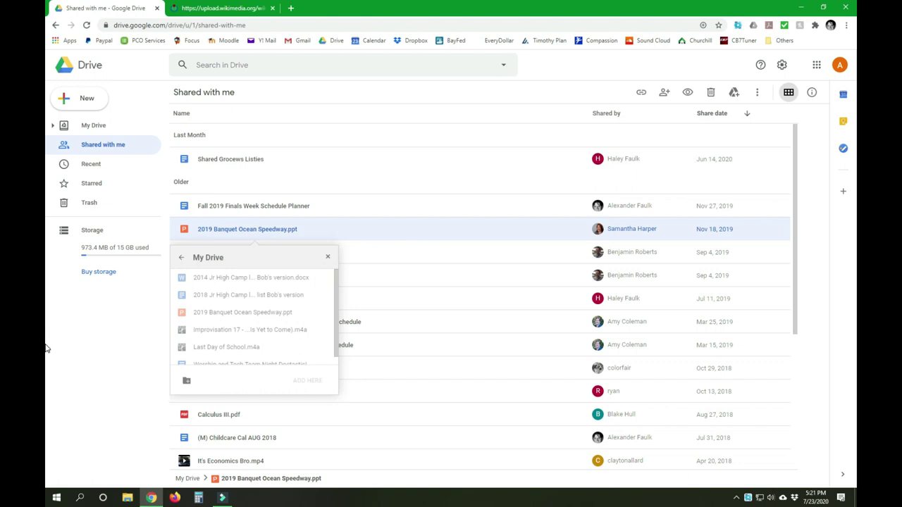
key(Tab)
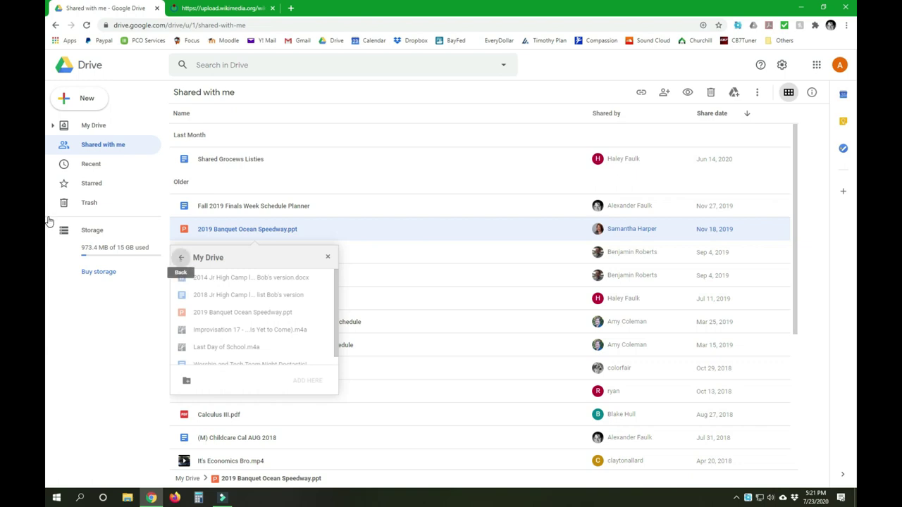
key(Return)
key(Tab)
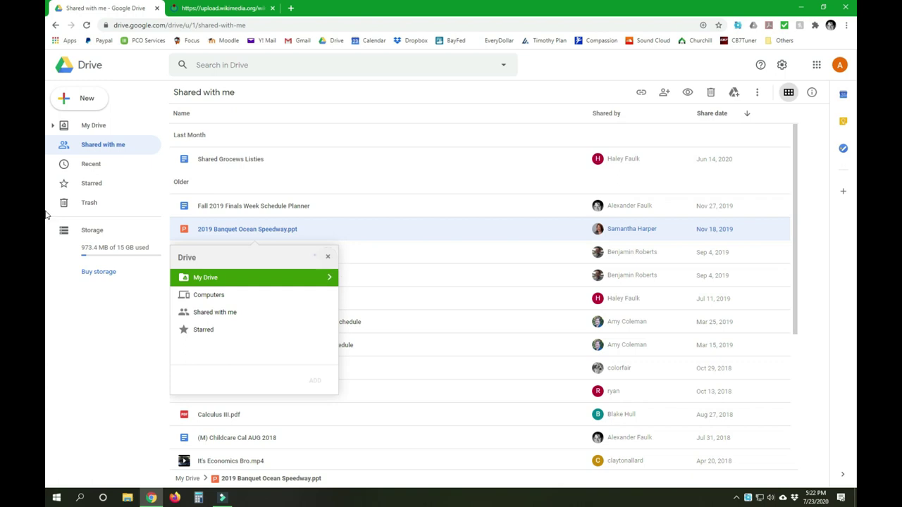
click(327, 256)
Add the shared MVSC photo opportunity folder itself to My Drive and view My Drive
click(317, 255)
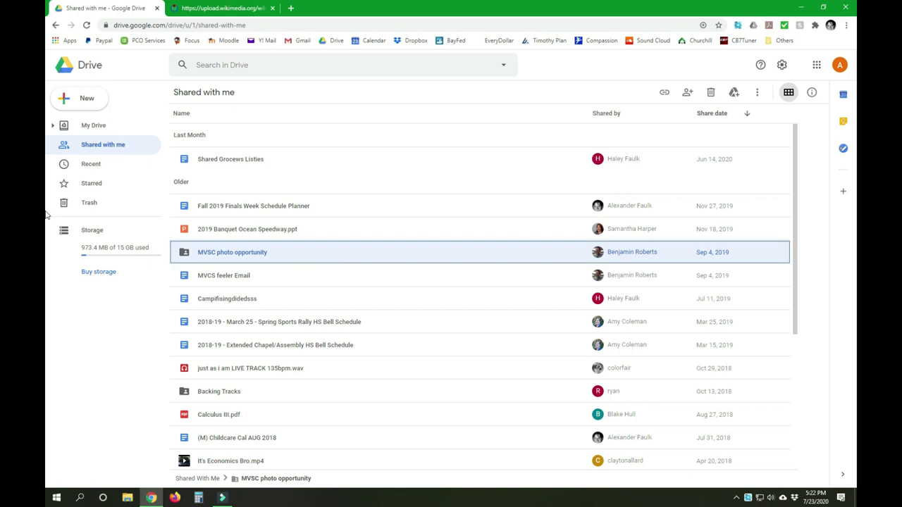
key(shift+z)
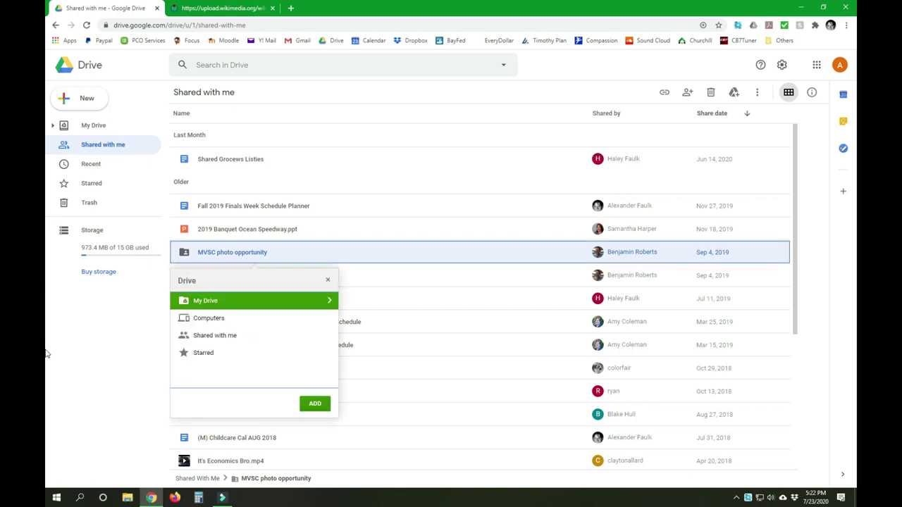
key(Return)
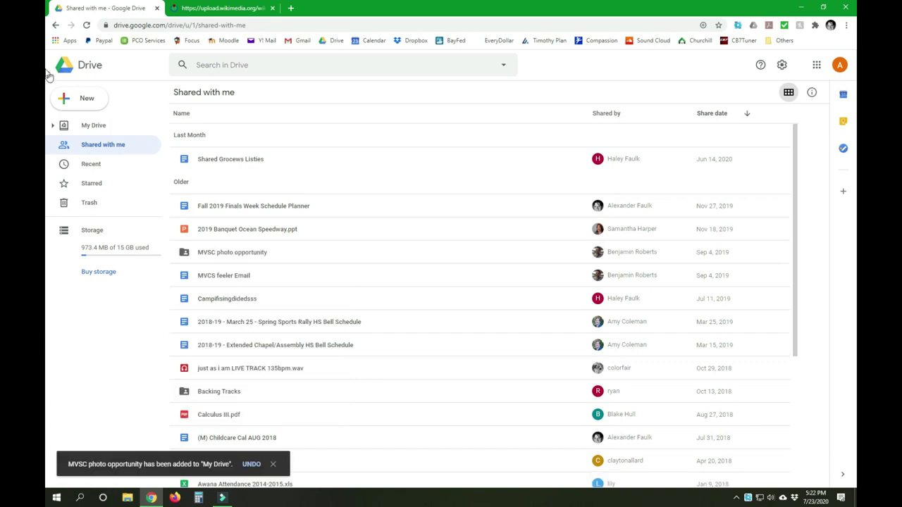
click(46, 126)
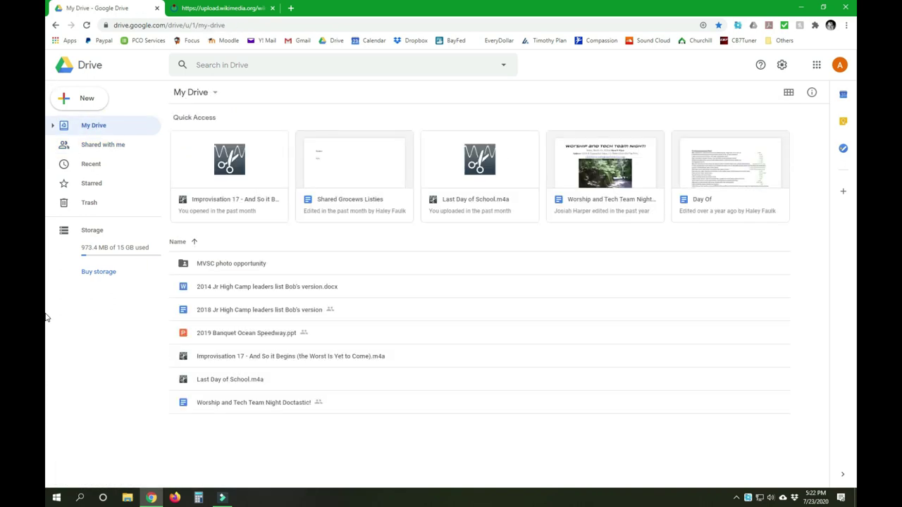